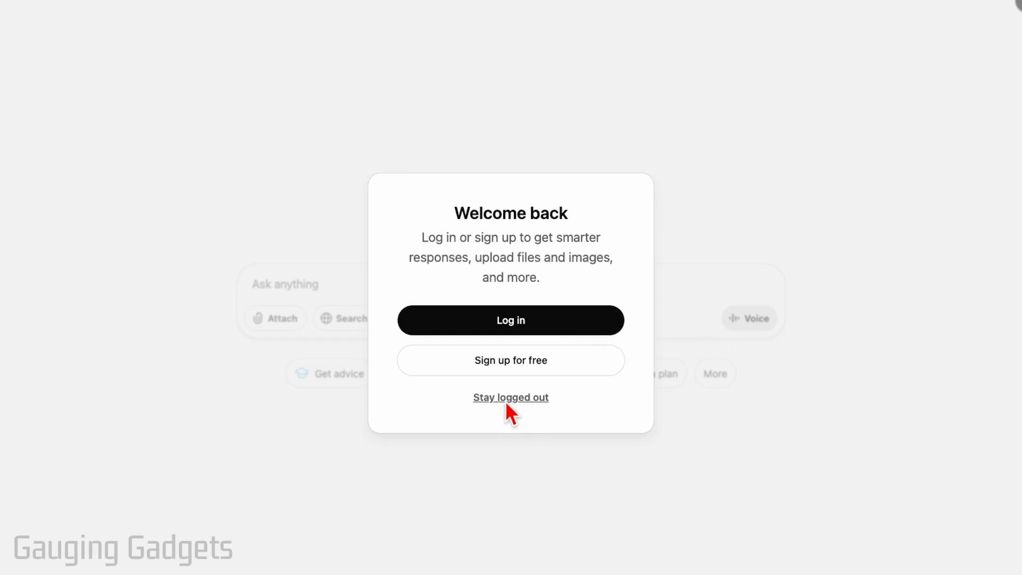
# - Dismiss the Welcome back dialog and stay logged out on the ChatGPT home page
pyautogui.click(510, 399)
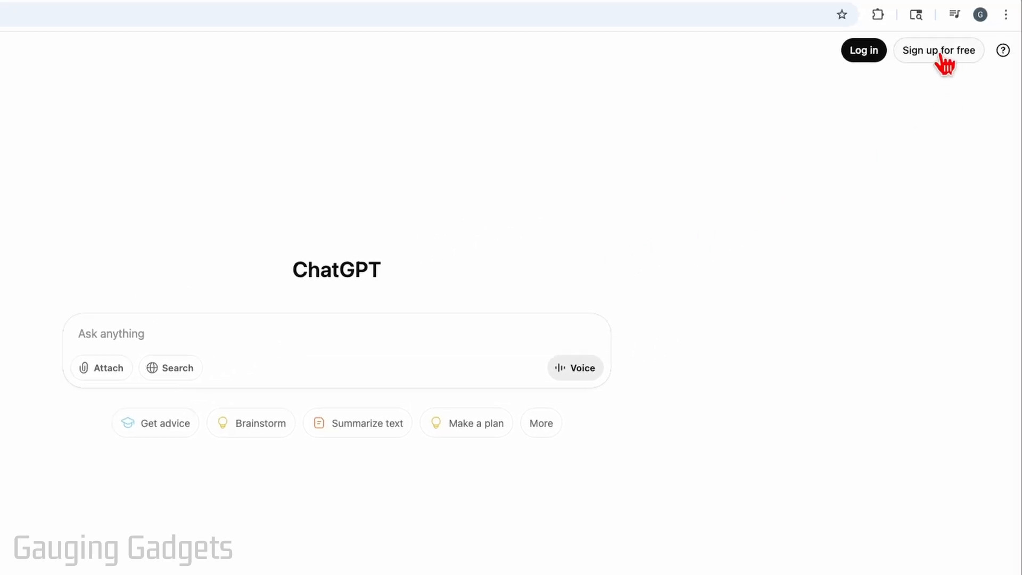
# - Start a free signup with the email address and password, then paste and submit the emailed verification code
pyautogui.click(947, 52)
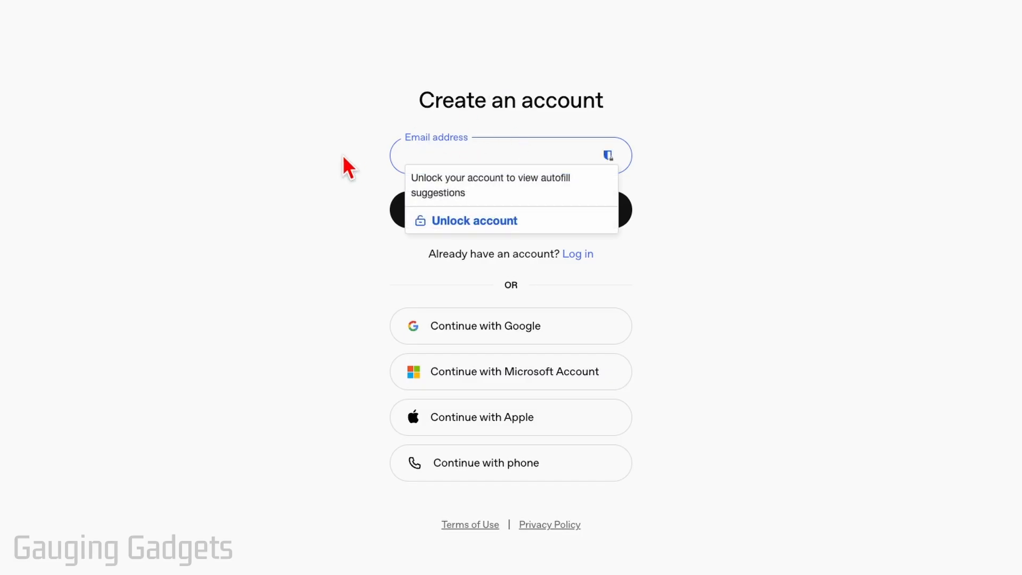
pyautogui.click(250, 216)
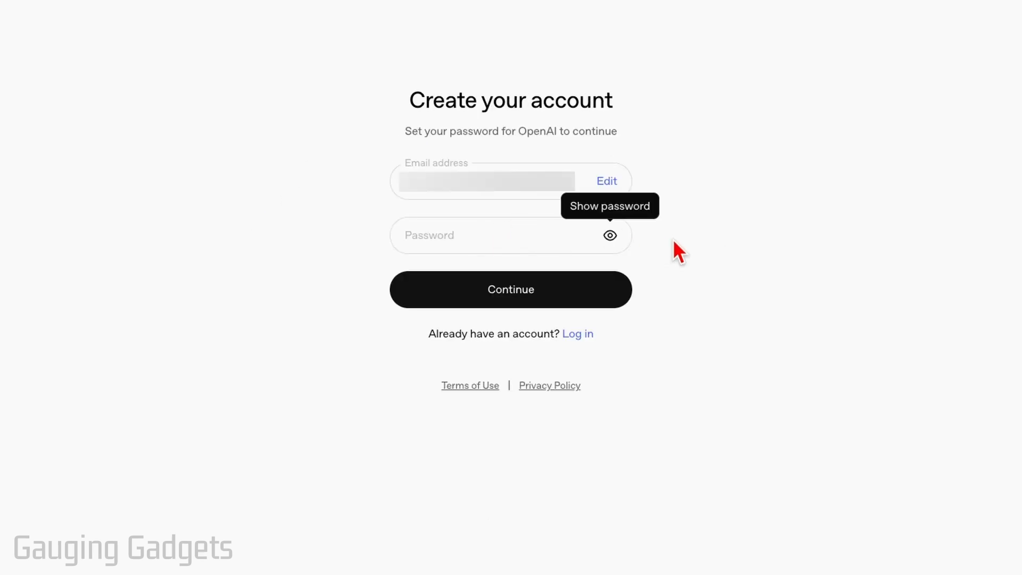
pyautogui.click(457, 237)
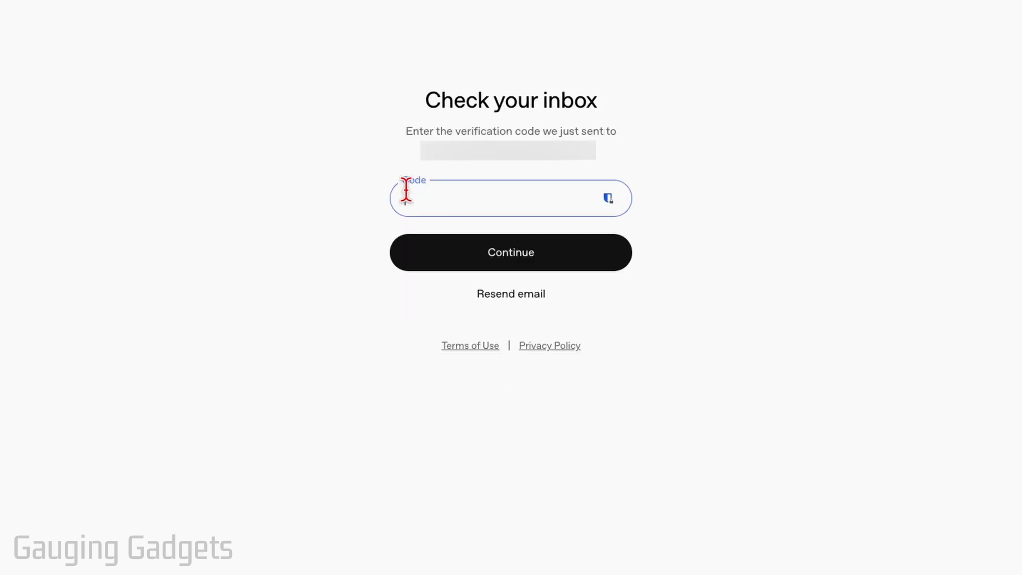
pyautogui.click(445, 193)
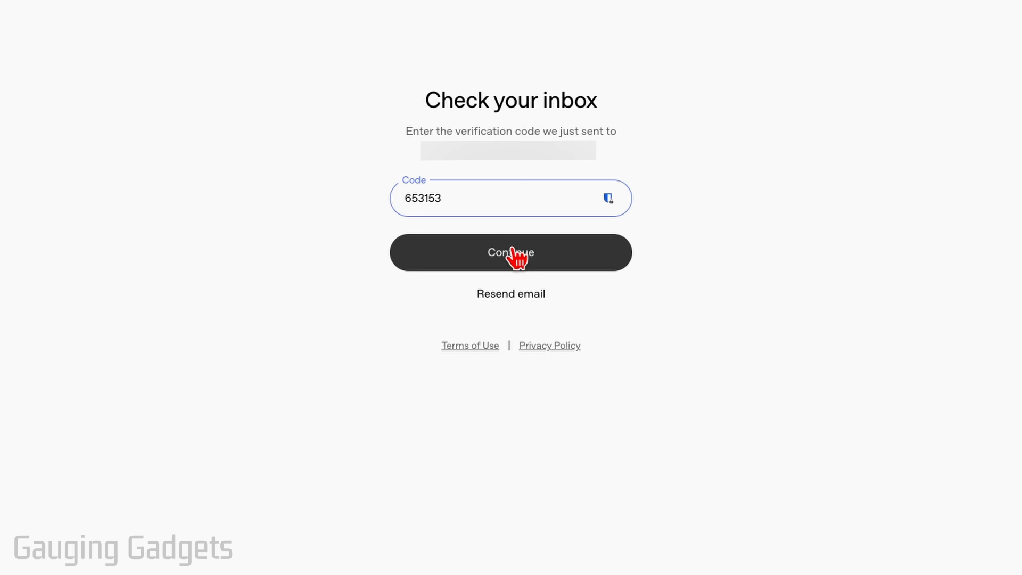
pyautogui.click(515, 257)
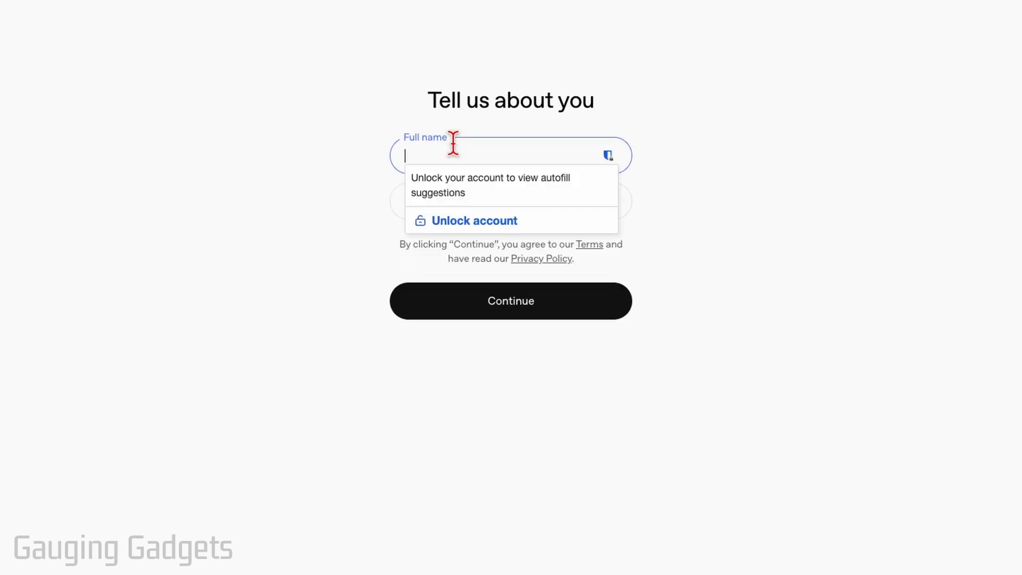
# - Enter the full name and birthday, skip the usage question, and finish onboarding
pyautogui.write('Test')
pyautogui.press('Tab')
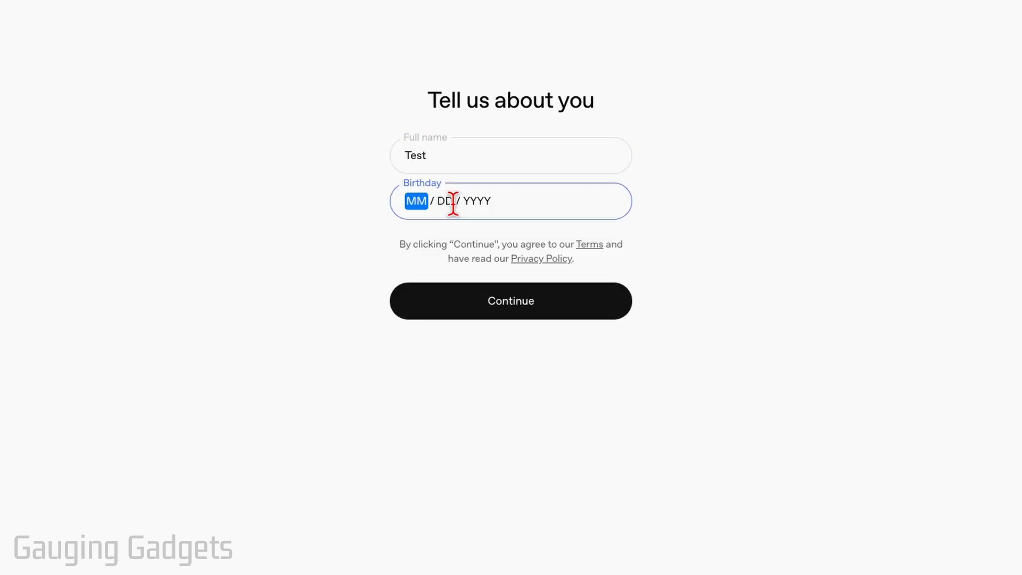
pyautogui.click(526, 313)
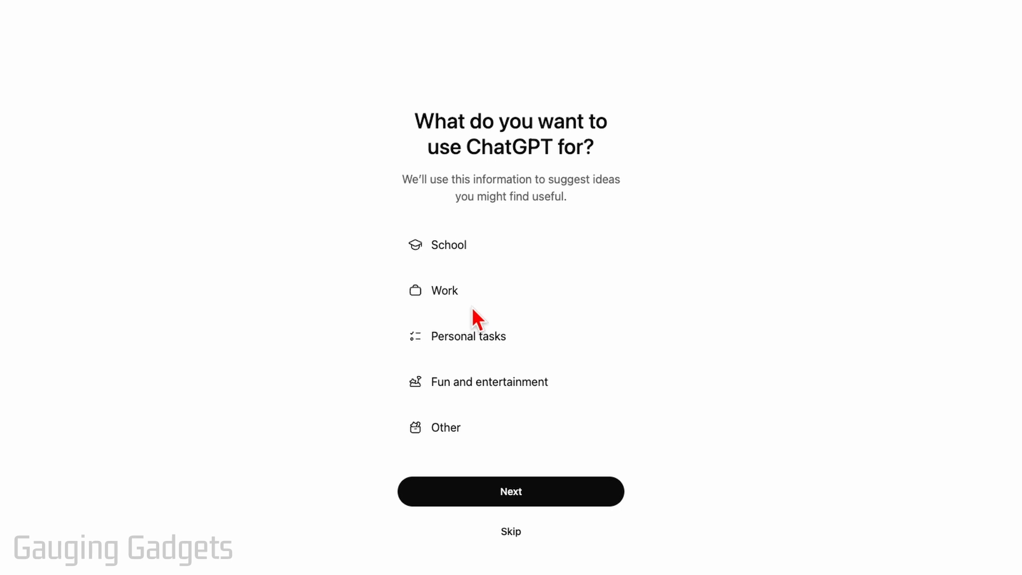
pyautogui.click(511, 532)
pyautogui.click(520, 388)
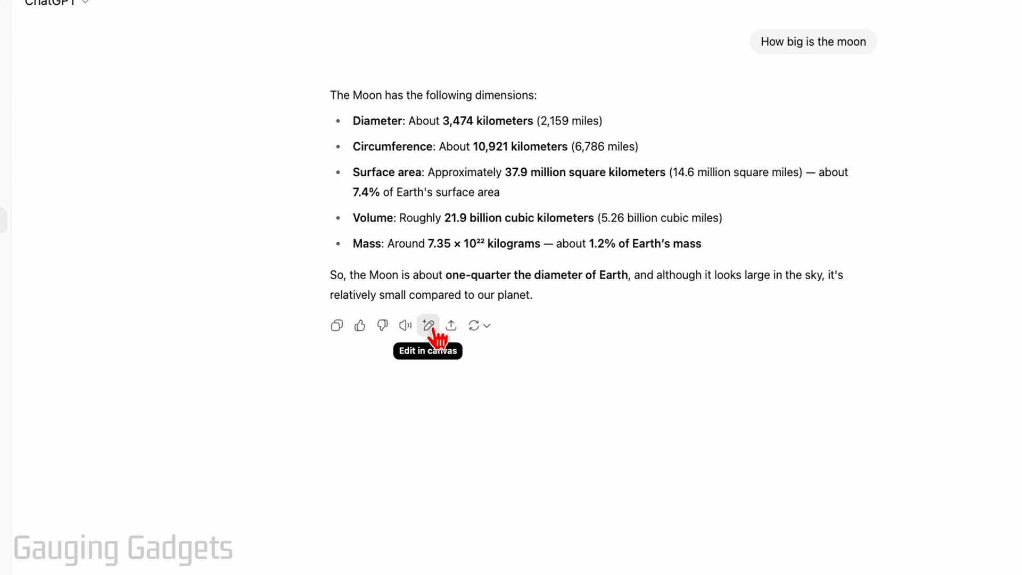
# - Open the moon answer in canvas and change the diameter from 3,474 to 3,473 km
pyautogui.click(429, 326)
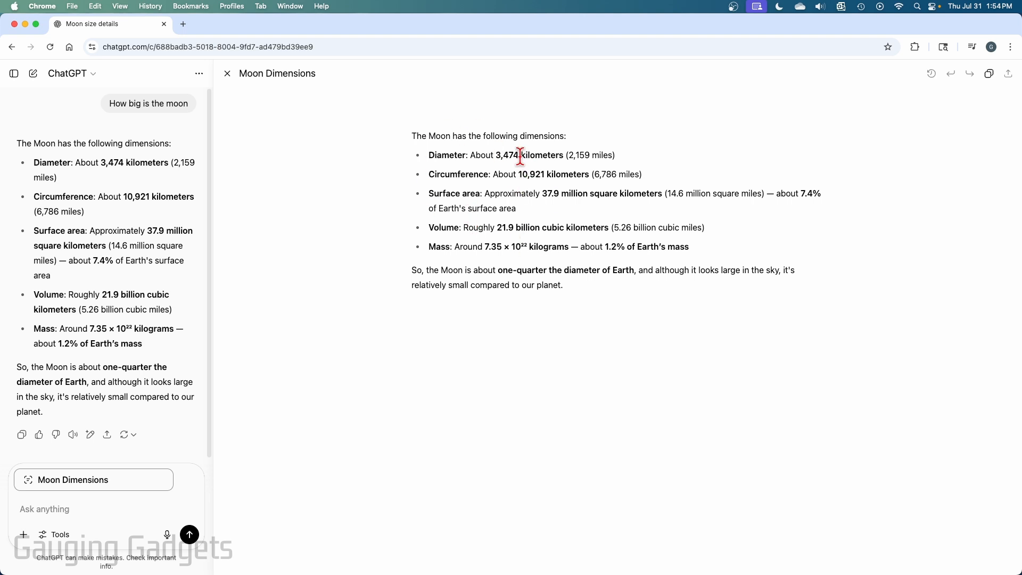
pyautogui.moveTo(519, 155); pyautogui.dragTo(513, 155)
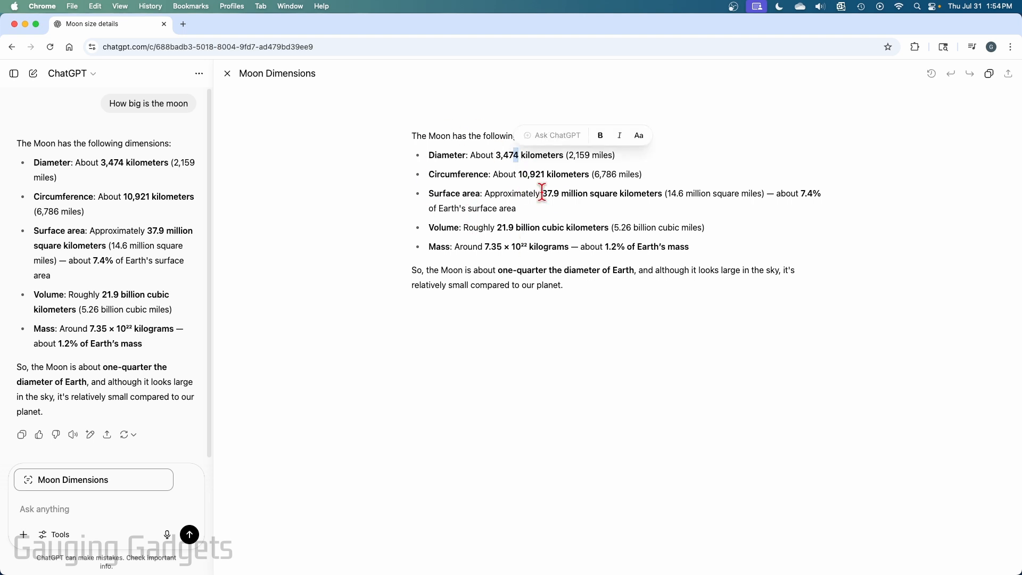
pyautogui.write('3')
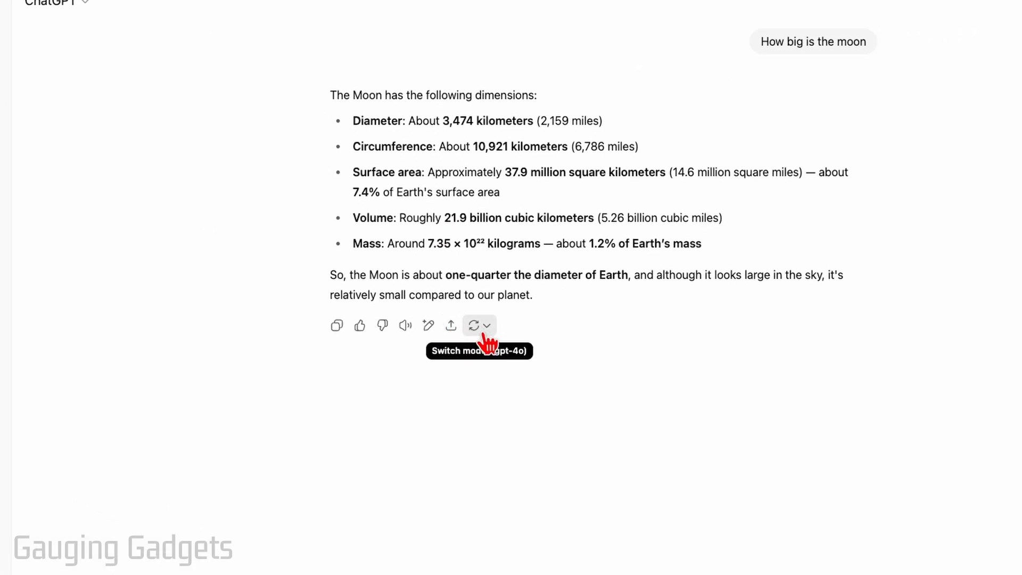
pyautogui.click(484, 326)
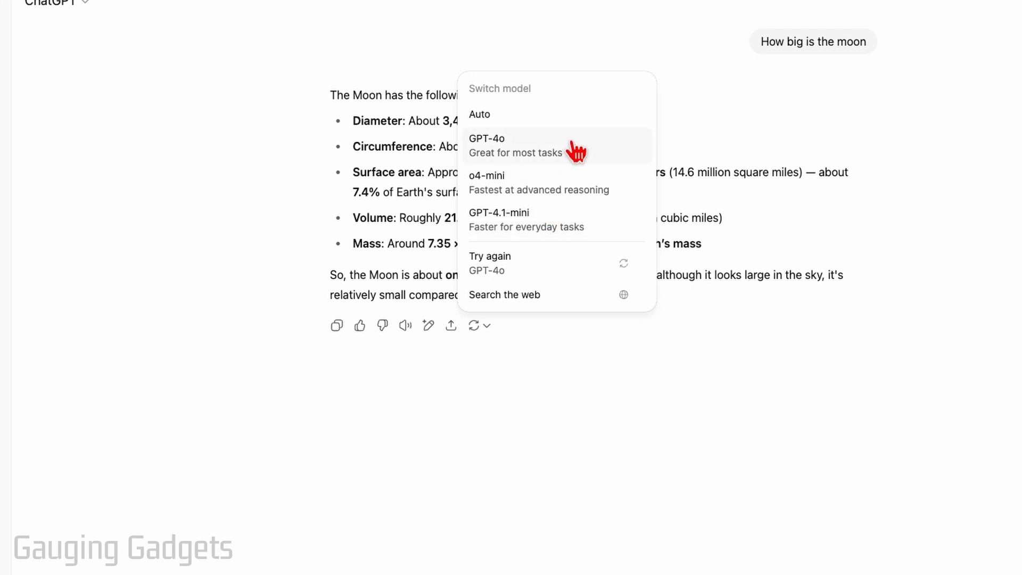
pyautogui.click(579, 404)
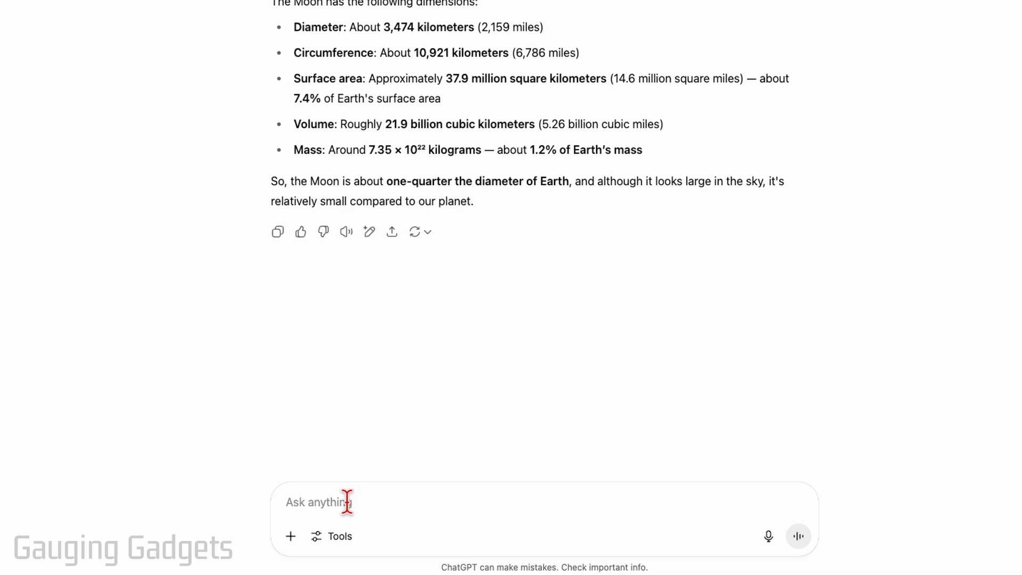
pyautogui.click(291, 536)
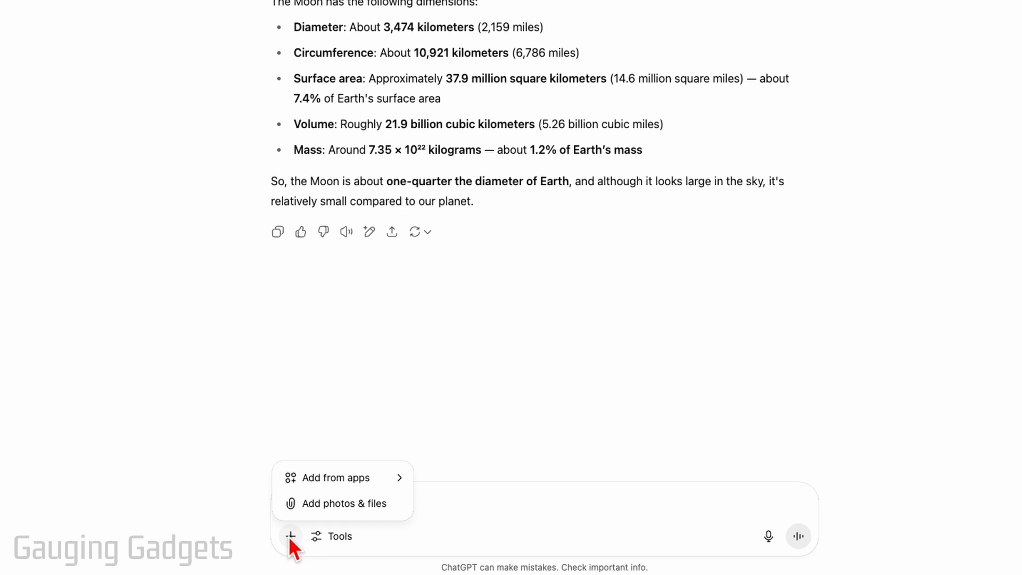
pyautogui.moveTo(320, 478)
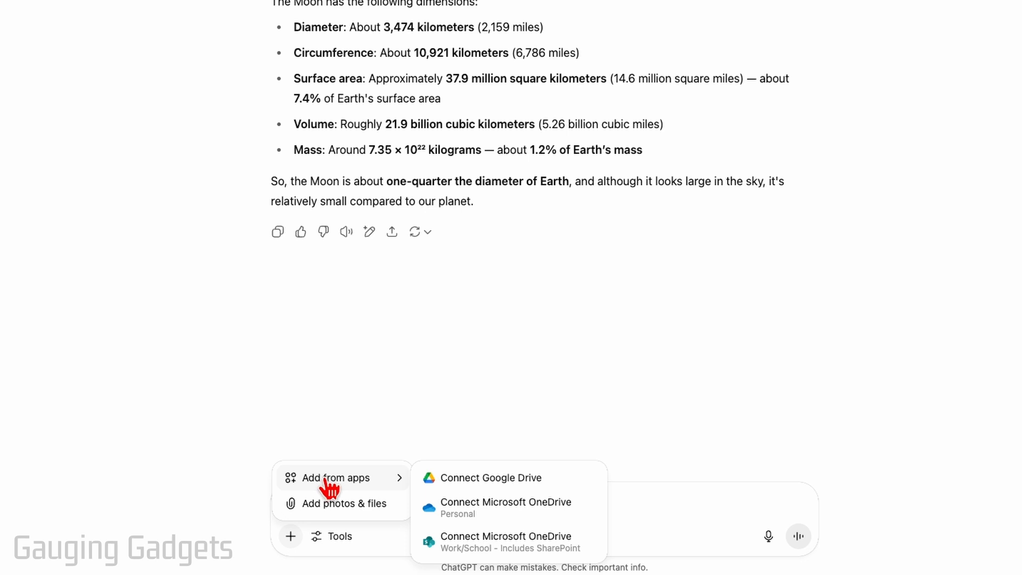
pyautogui.click(340, 540)
pyautogui.click(336, 540)
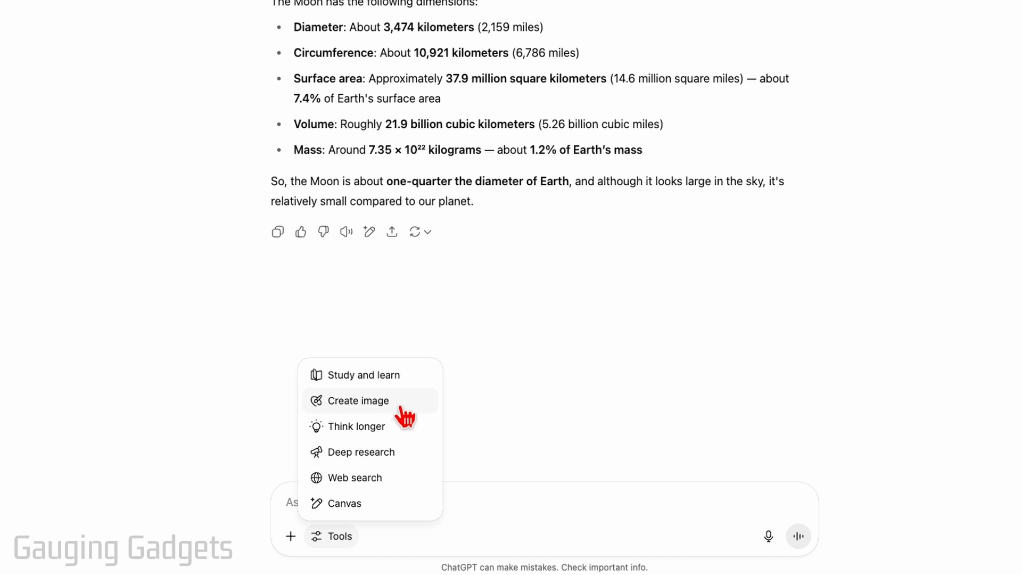
pyautogui.click(635, 510)
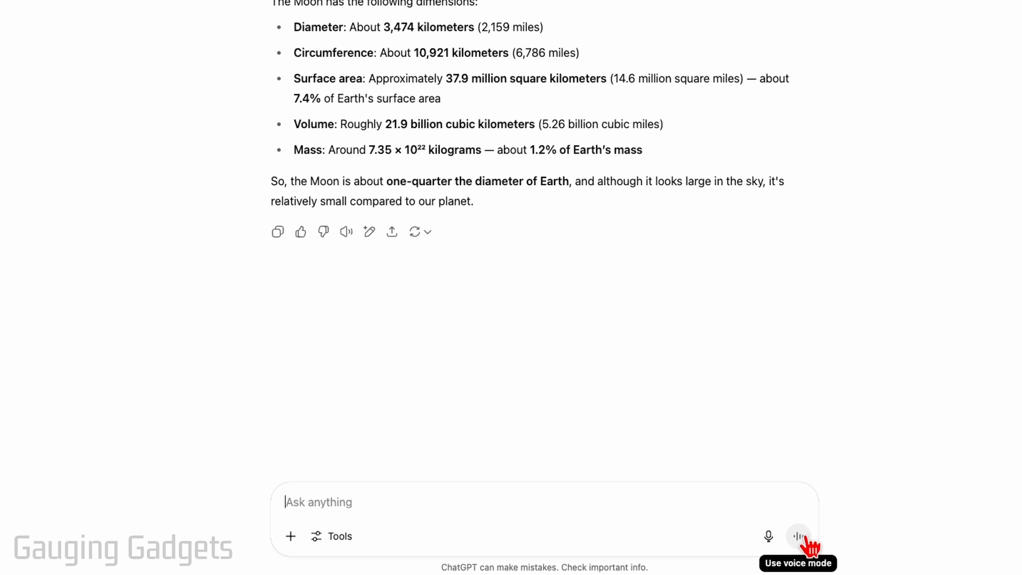
pyautogui.click(256, 55)
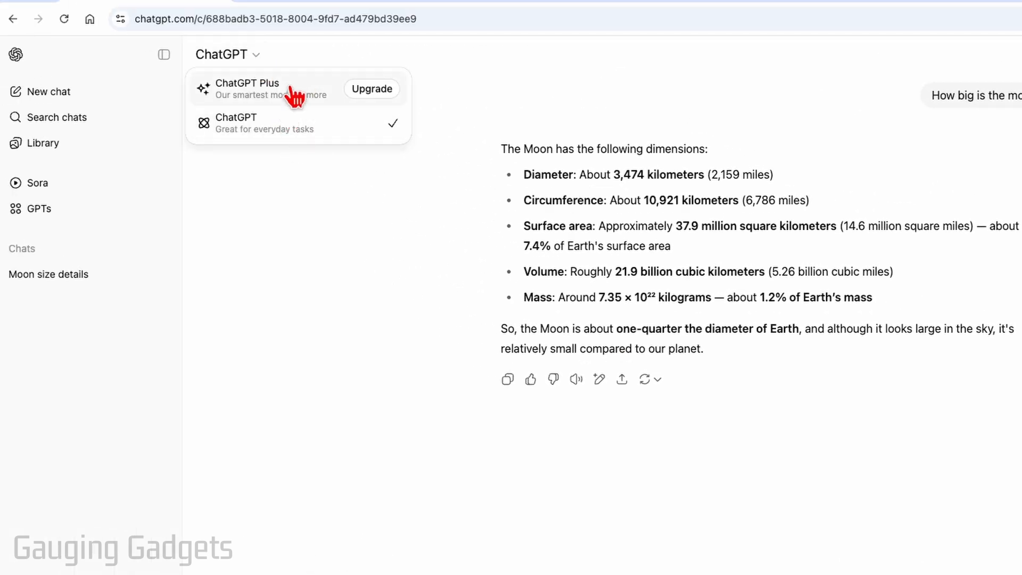
pyautogui.click(326, 226)
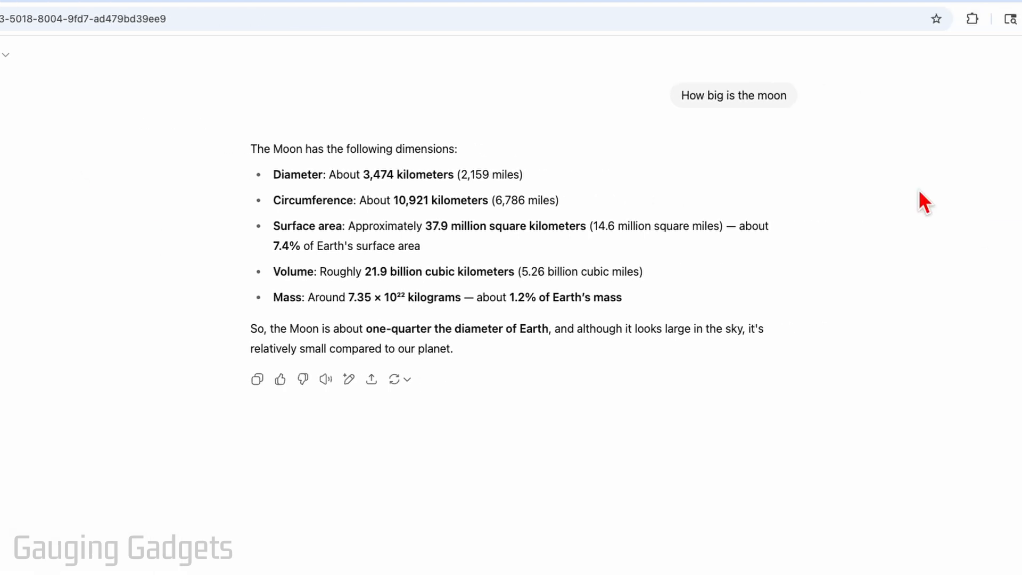
pyautogui.click(1003, 54)
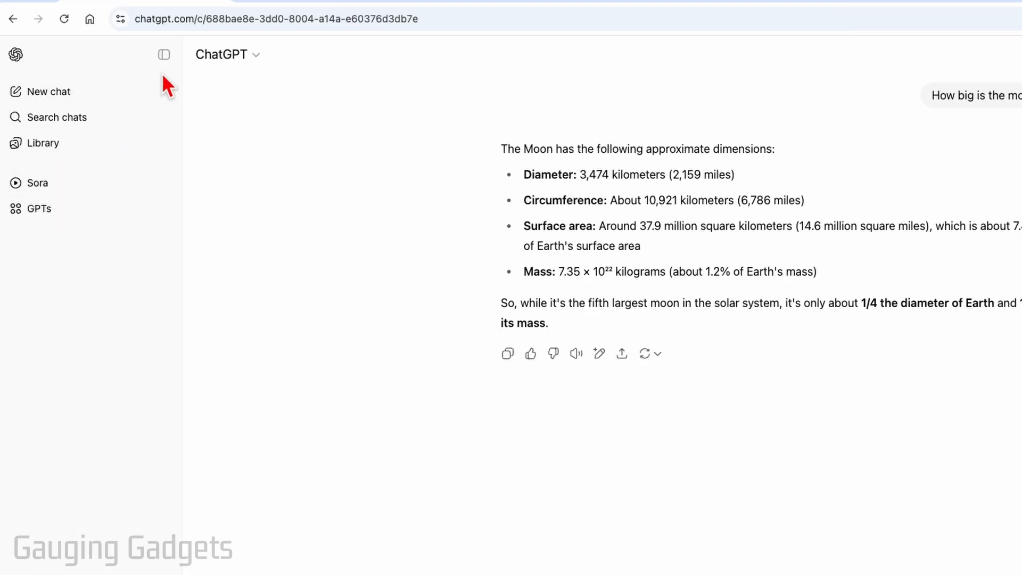
pyautogui.click(164, 53)
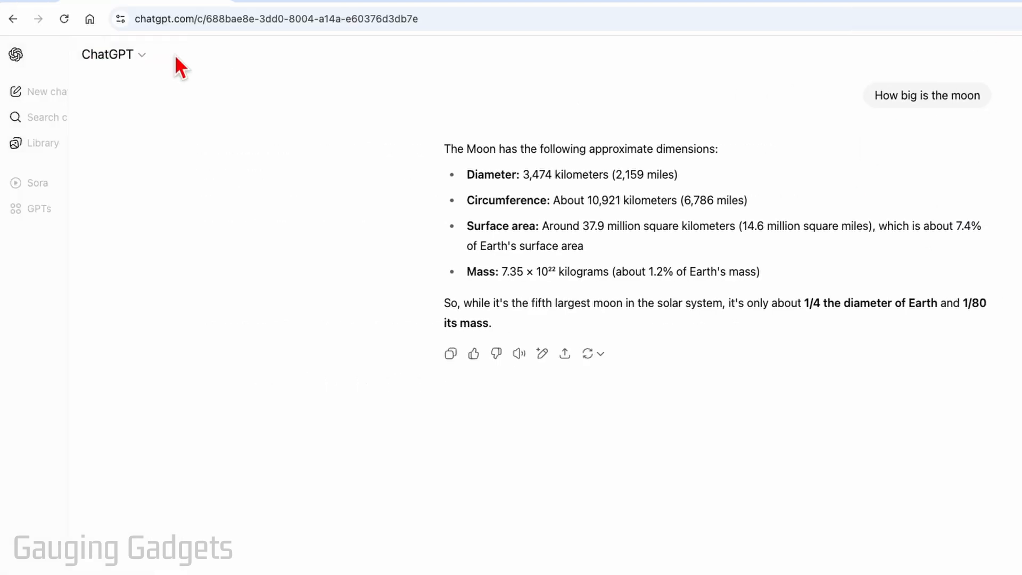
pyautogui.click(15, 55)
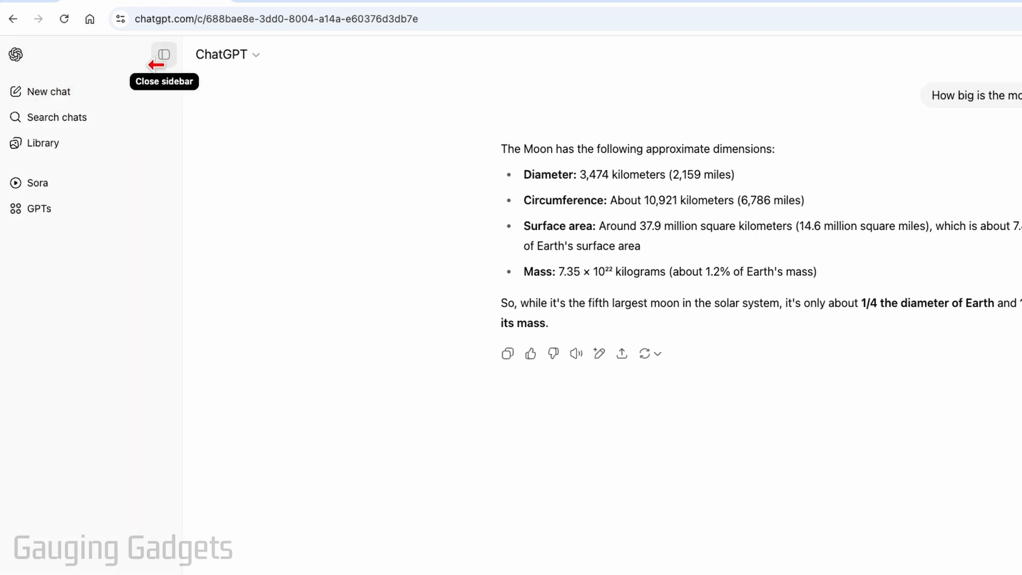
# - Start a new chat, view the Library page, and launch Sora in a new tab
pyautogui.click(60, 98)
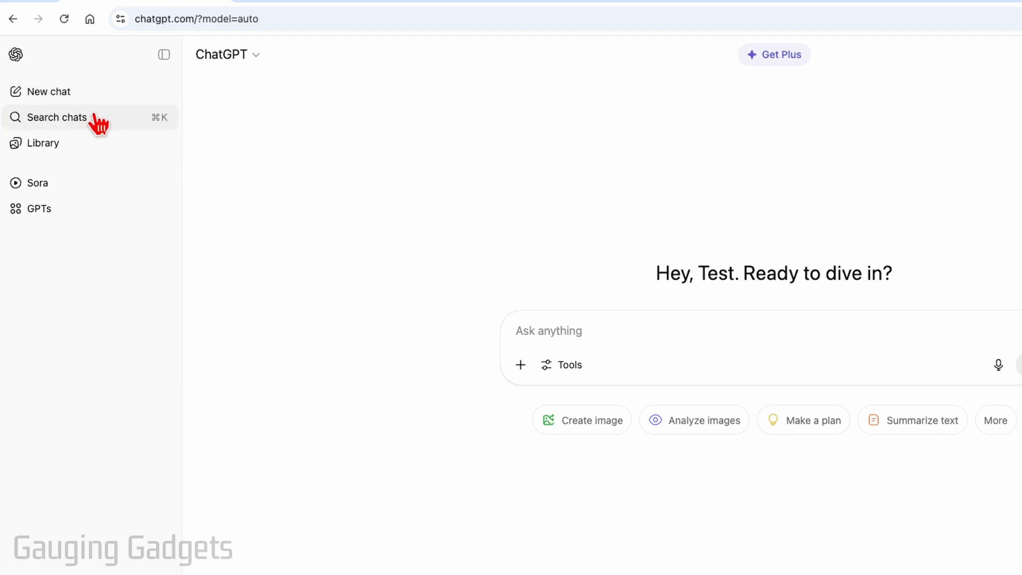
pyautogui.click(78, 157)
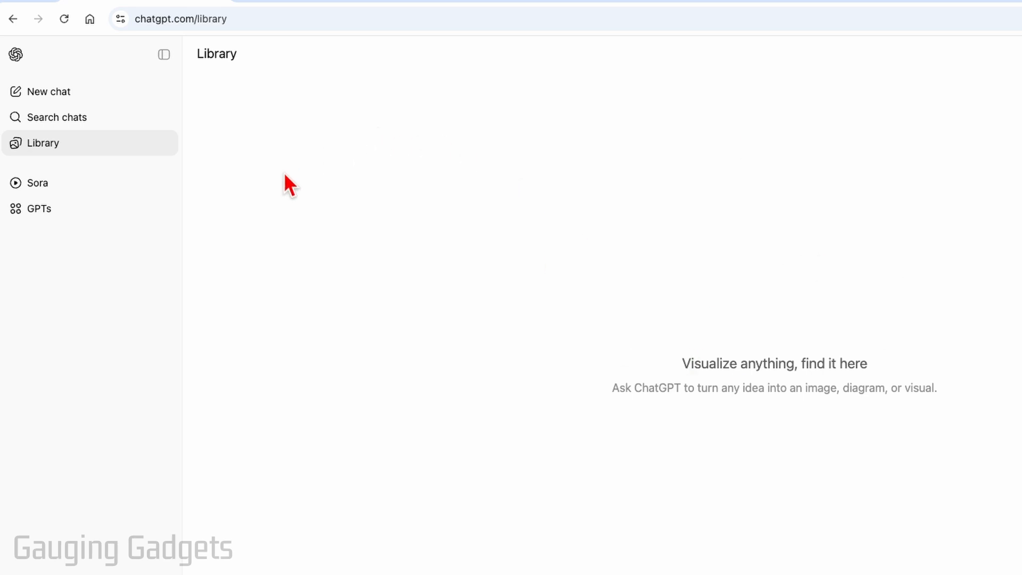
pyautogui.click(81, 188)
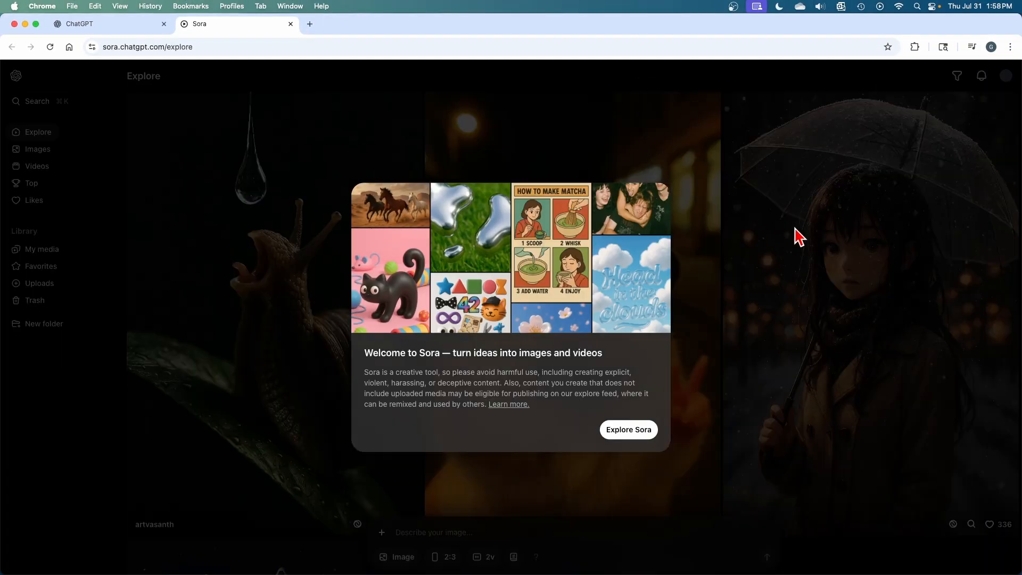
# - Close the Welcome to Sora message and switch back to the ChatGPT tab
pyautogui.click(795, 228)
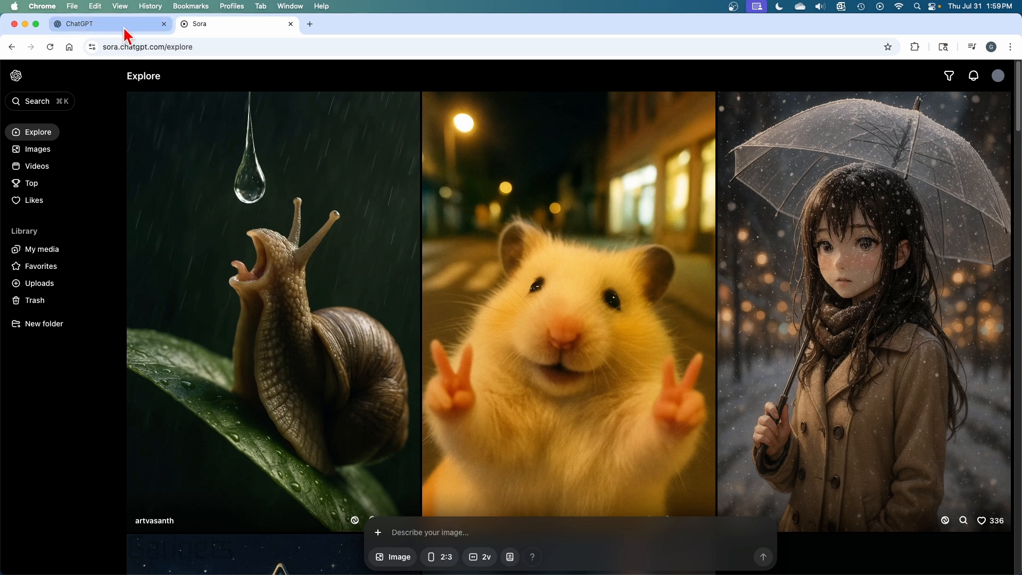
pyautogui.click(105, 29)
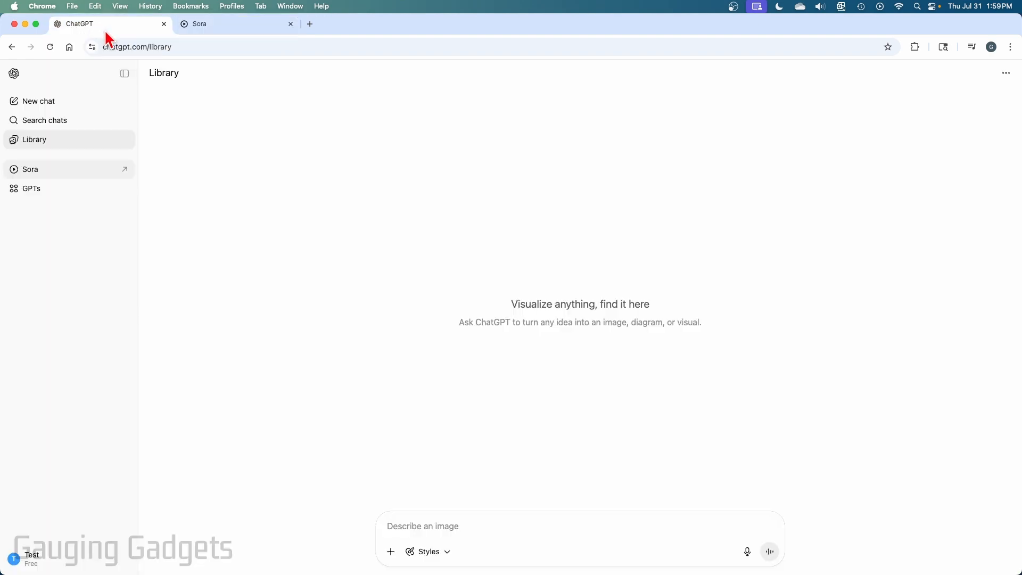
# - Go to the GPTs page from the sidebar to browse custom GPTs
pyautogui.click(75, 219)
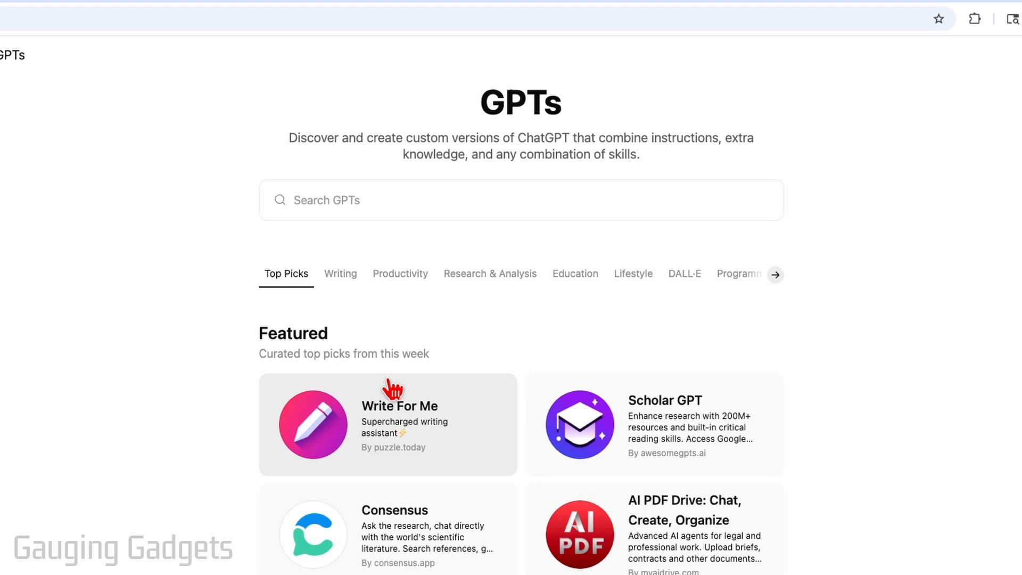
# - Search GPTs for 'can', view and close the Canva GPT details, then scroll to Programming
pyautogui.click(393, 201)
pyautogui.write('canva')
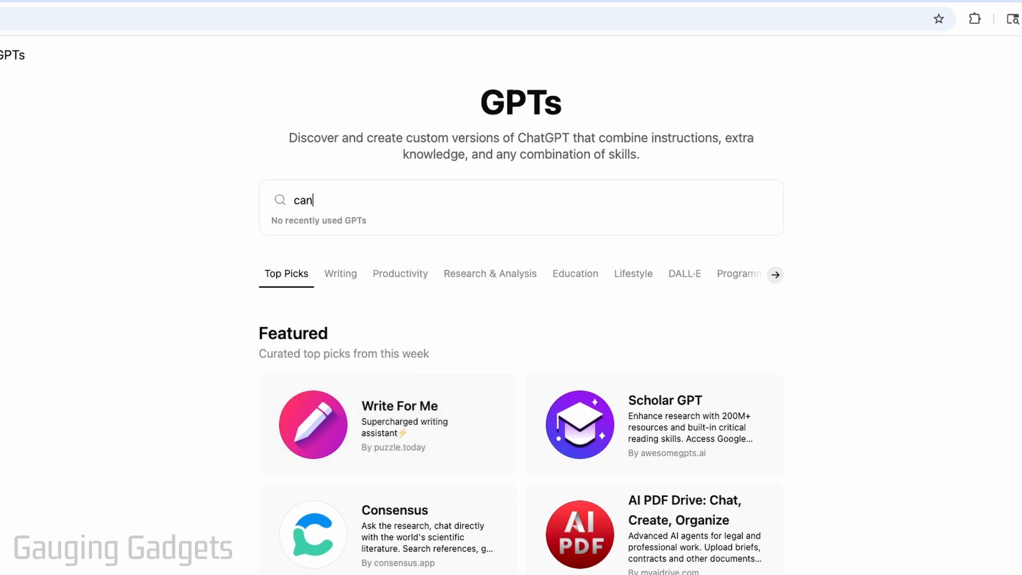
pyautogui.click(424, 269)
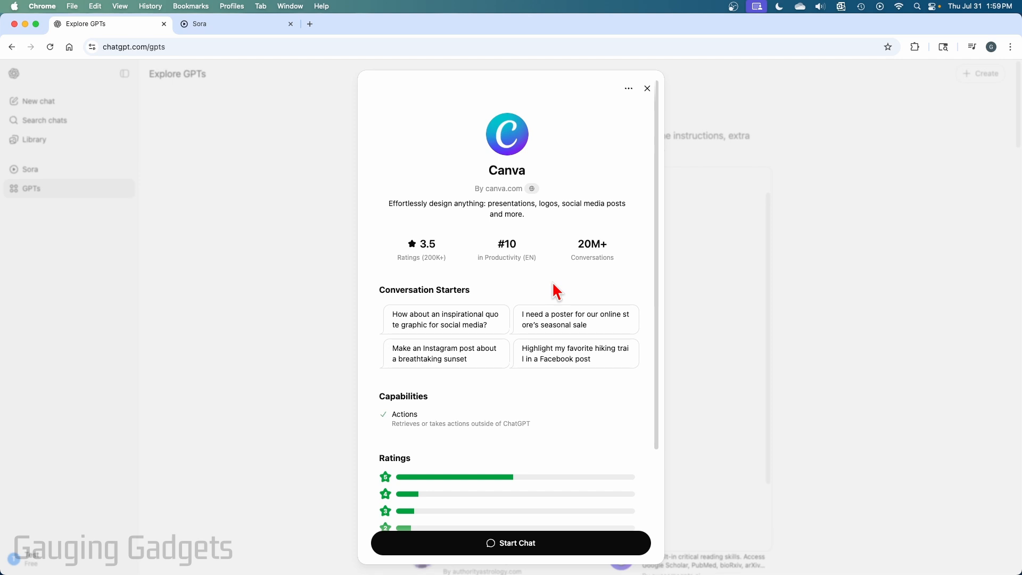
pyautogui.click(646, 89)
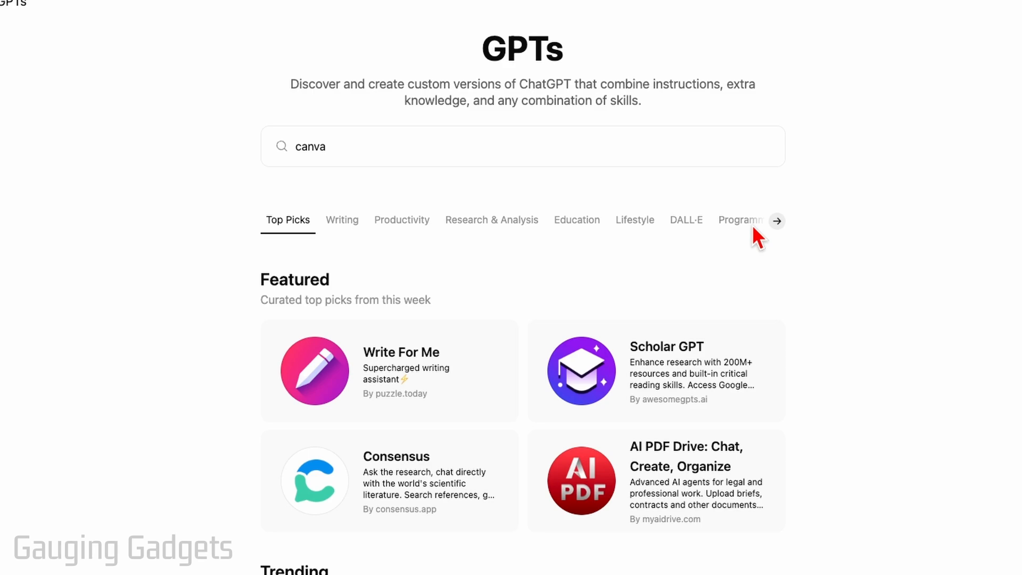
pyautogui.scroll(-10, 766, 242)
pyautogui.scroll(-20, 767, 239)
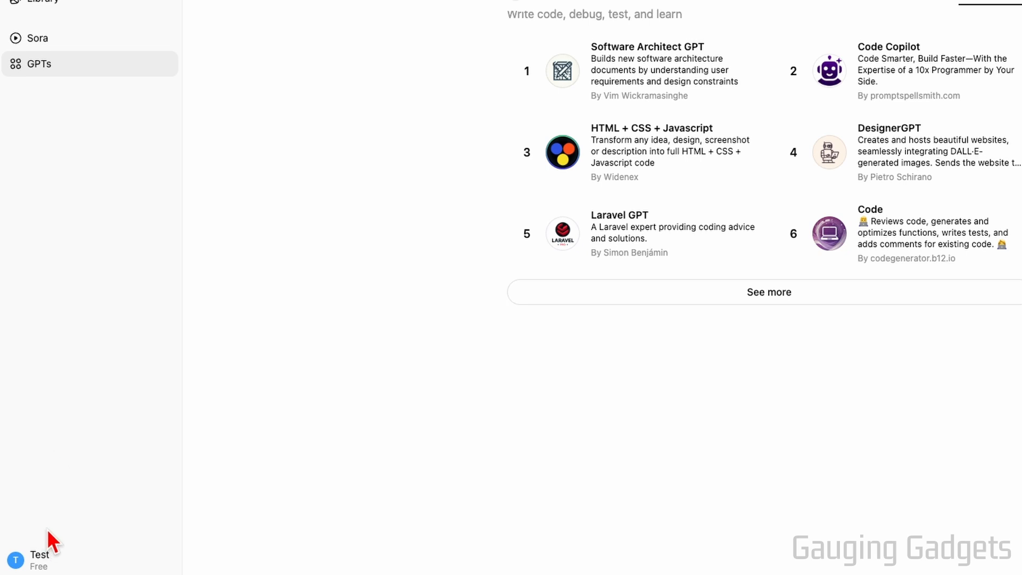
# - View the Customize ChatGPT questions, close them unchanged, and reopen the account menu
pyautogui.click(43, 569)
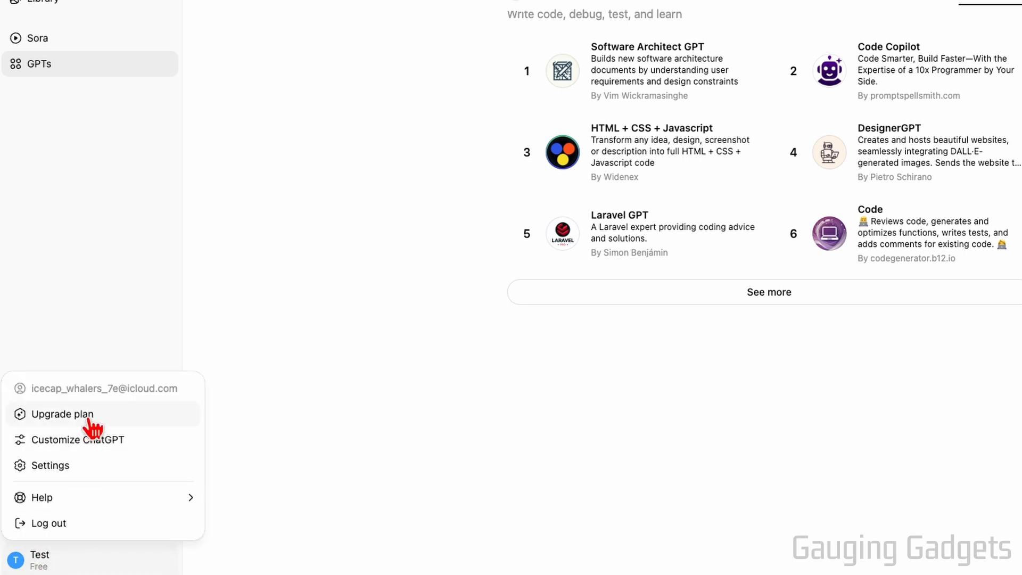
pyautogui.click(99, 446)
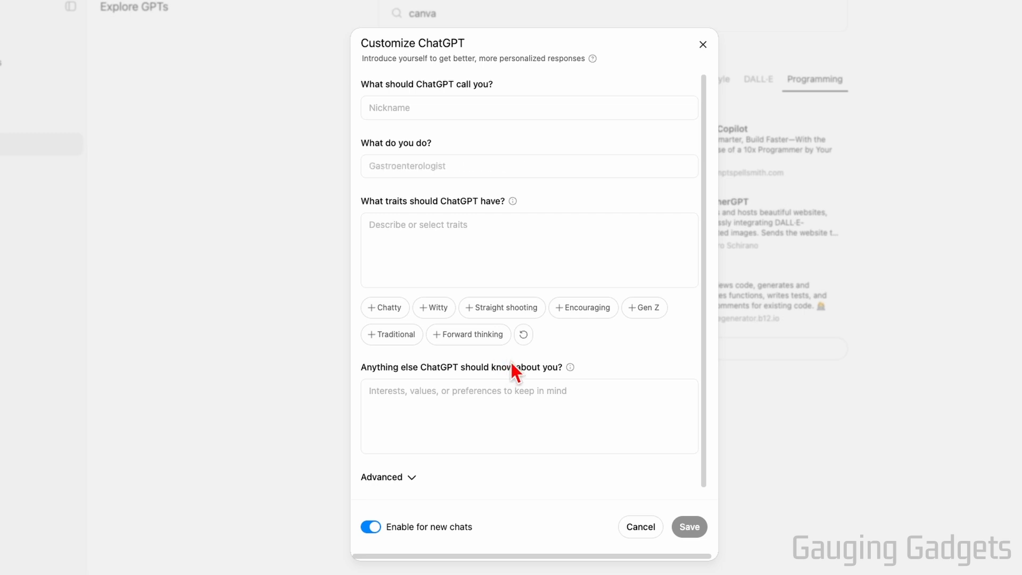
pyautogui.click(702, 44)
pyautogui.click(22, 558)
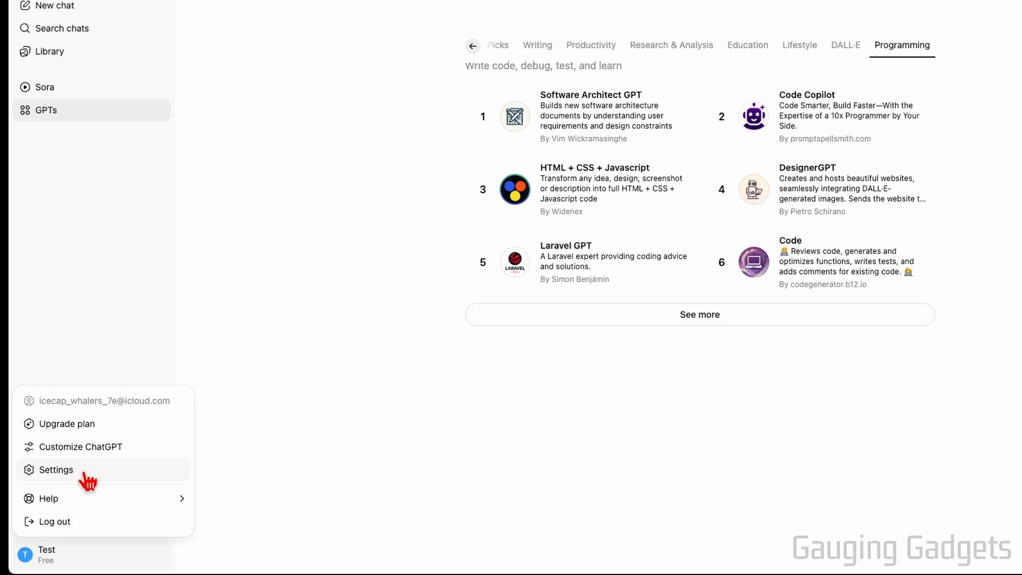
# - In Settings, browse the available voices and keep Cove selected
pyautogui.click(81, 472)
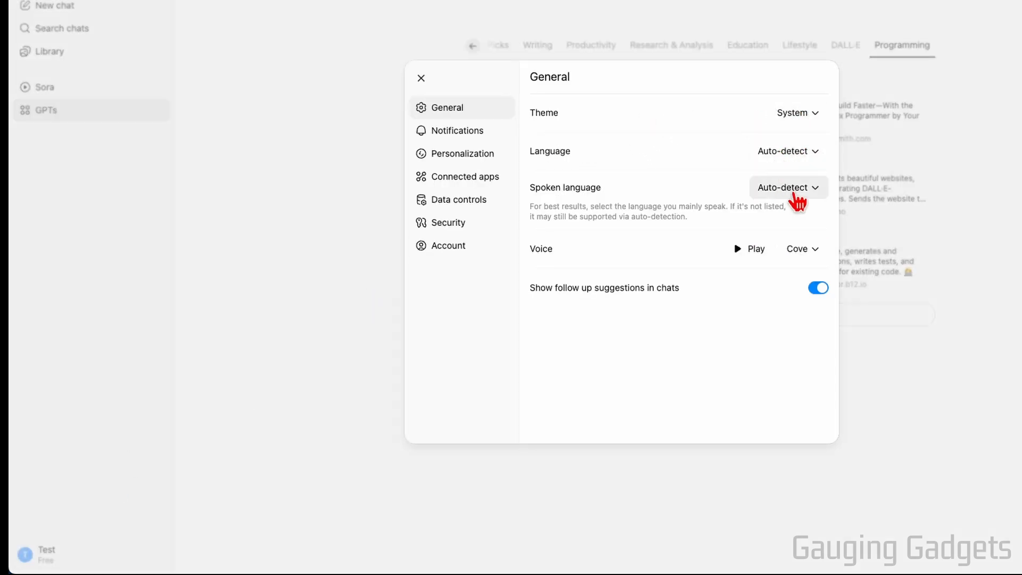
pyautogui.click(807, 251)
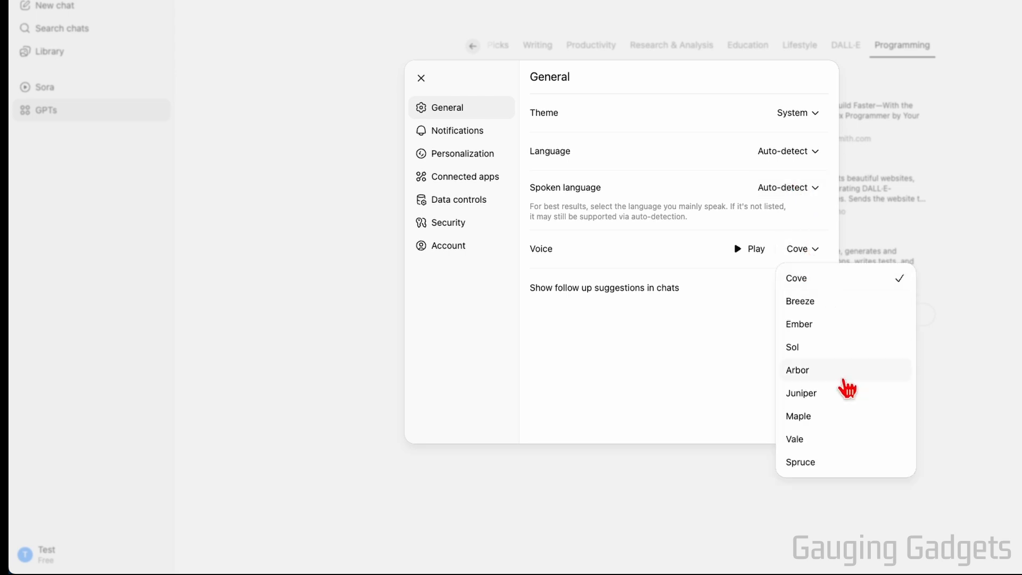
pyautogui.click(668, 388)
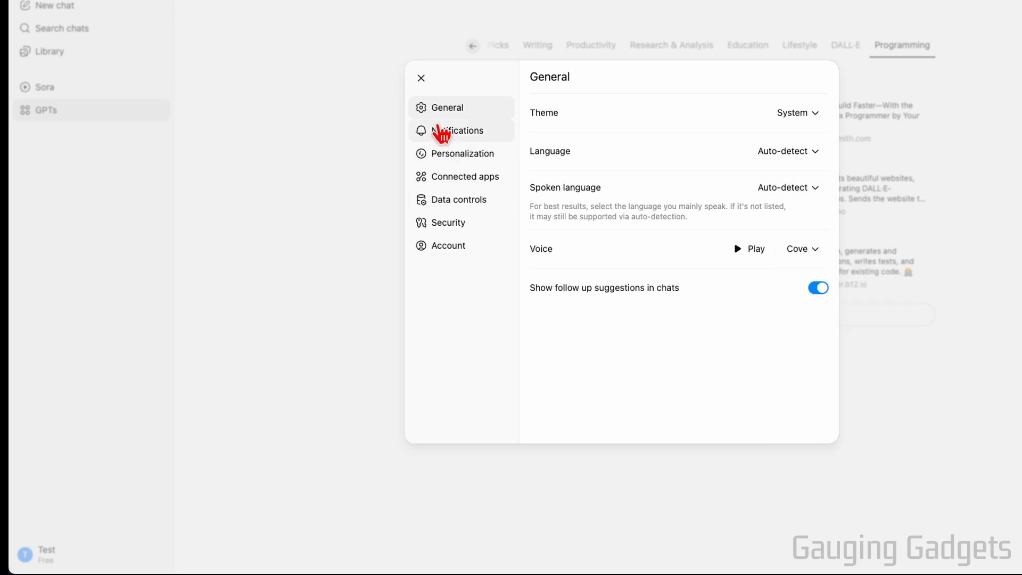
# - Review the Personalization memory options and the empty saved memories list
pyautogui.click(466, 159)
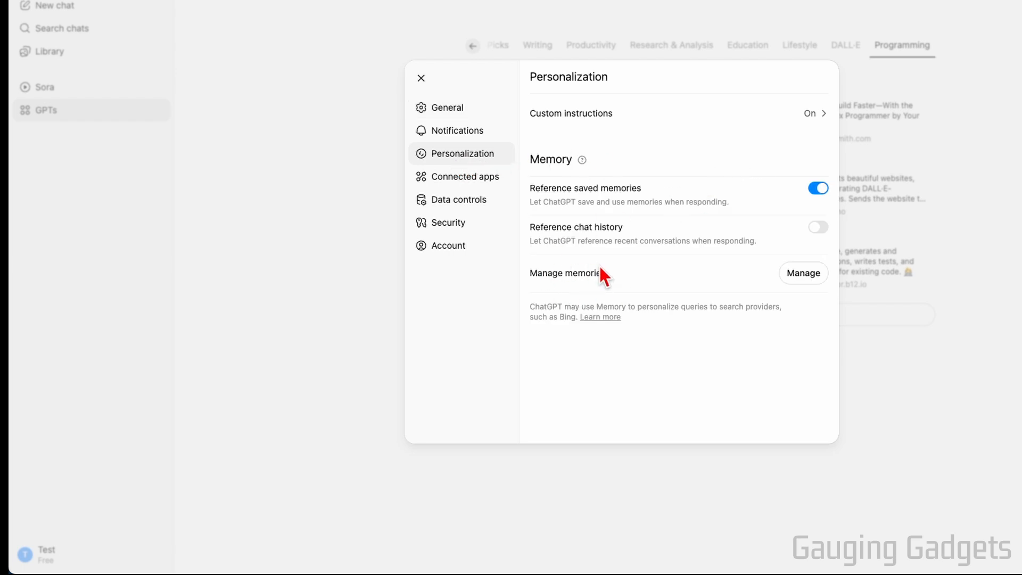
pyautogui.click(802, 273)
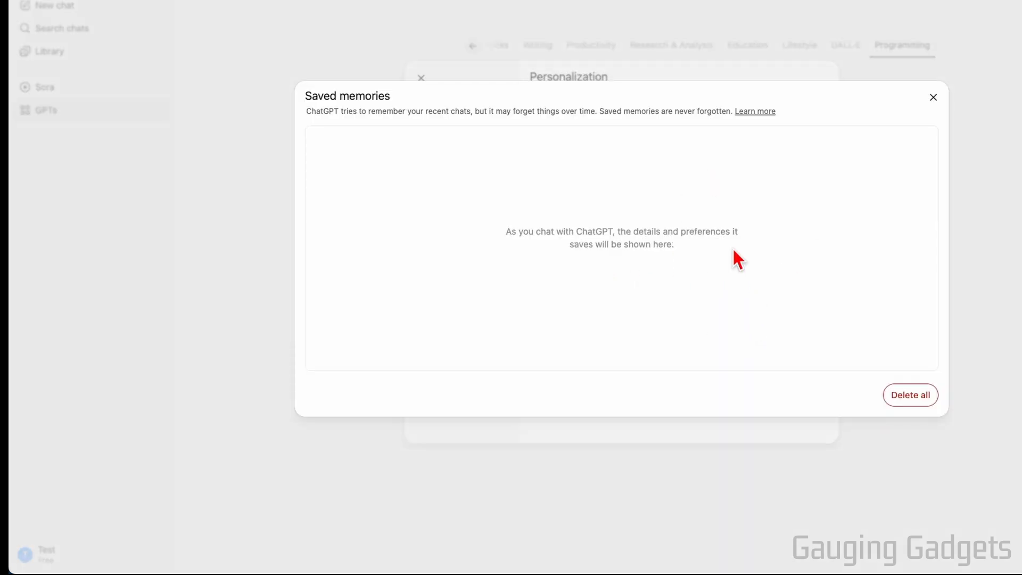
pyautogui.click(933, 97)
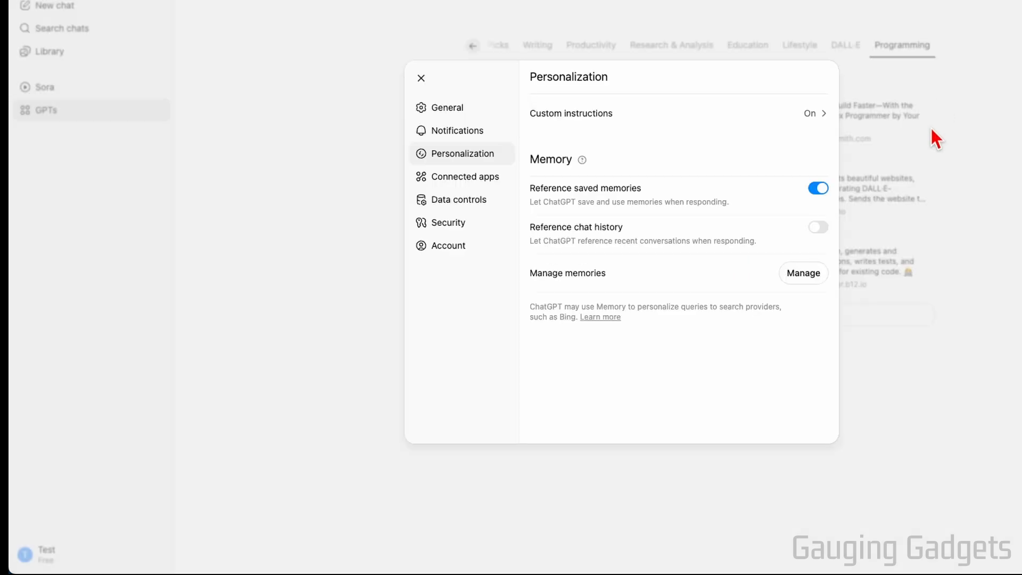
# - View the Data controls settings, then leave Settings for a fresh new chat
pyautogui.click(480, 205)
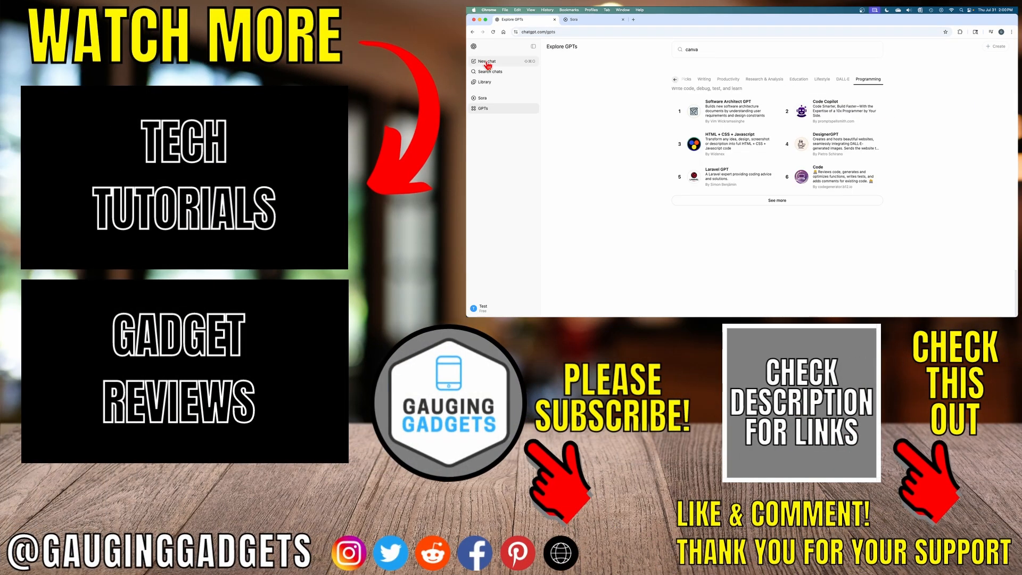
pyautogui.click(486, 61)
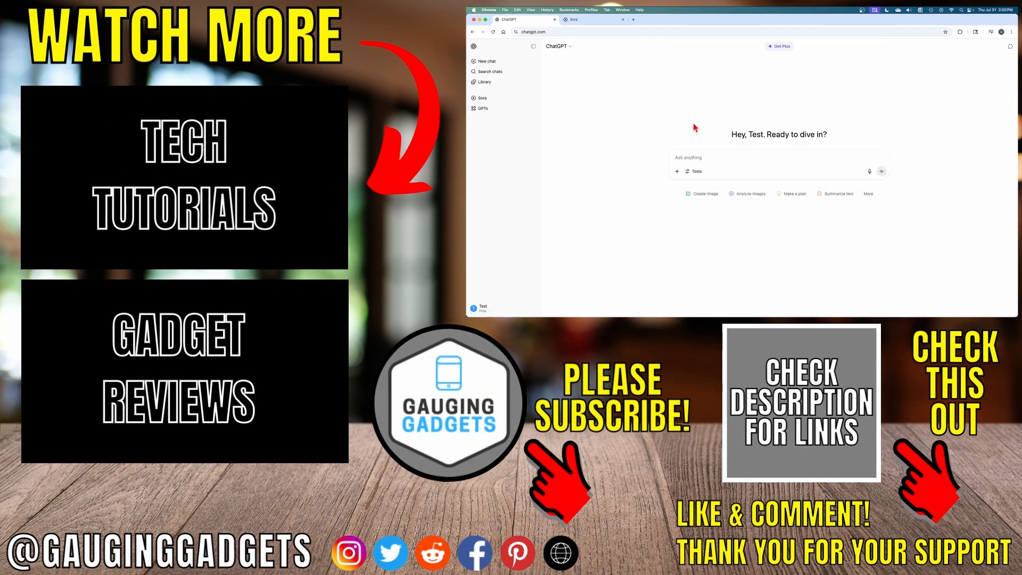